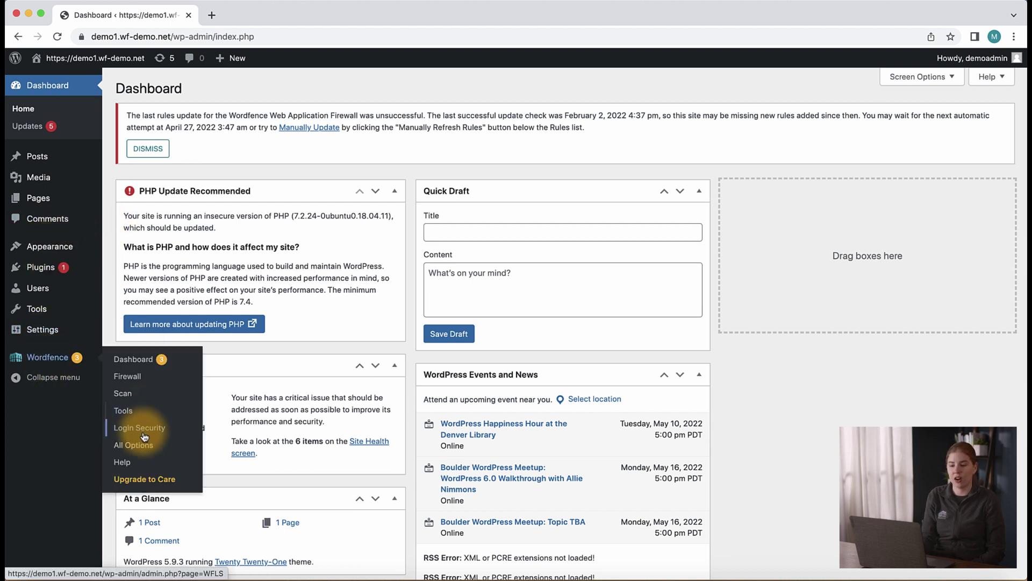
Open Wordfence All Options and expand General Wordfence Options to view the alert email address
left_click(144, 444)
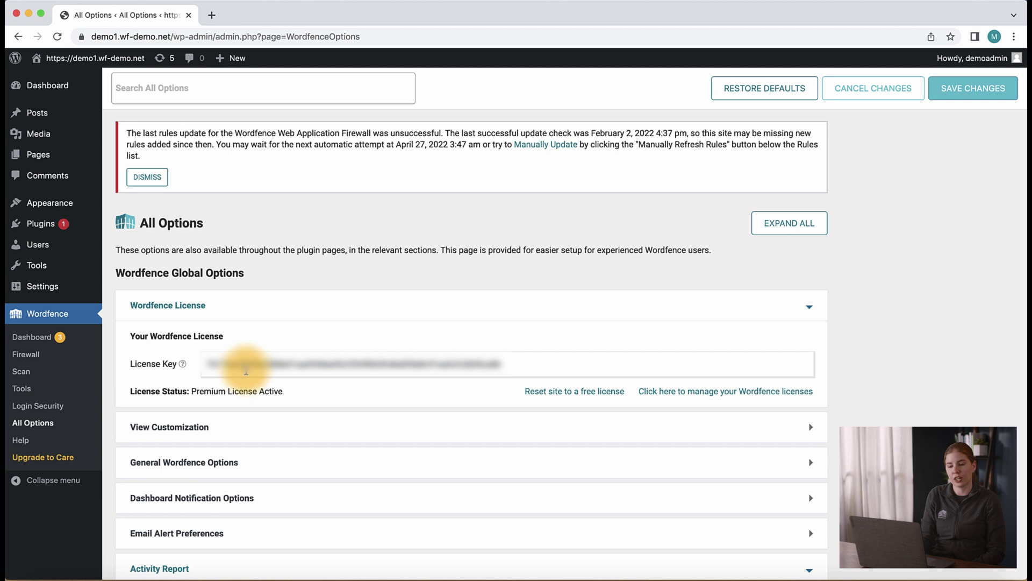
scroll(246, 369, "down", 3)
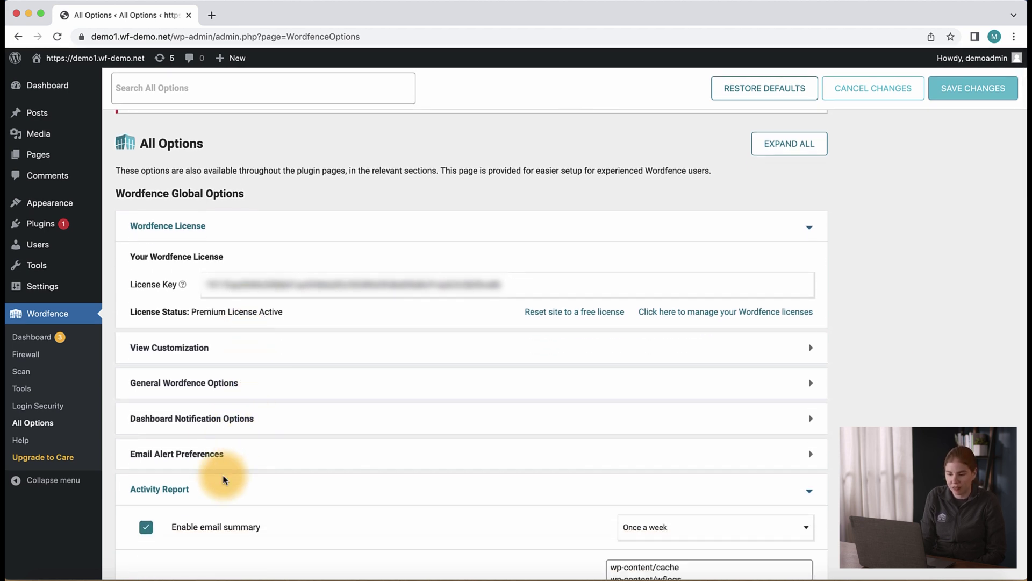
left_click(210, 385)
scroll(240, 411, "down", 3)
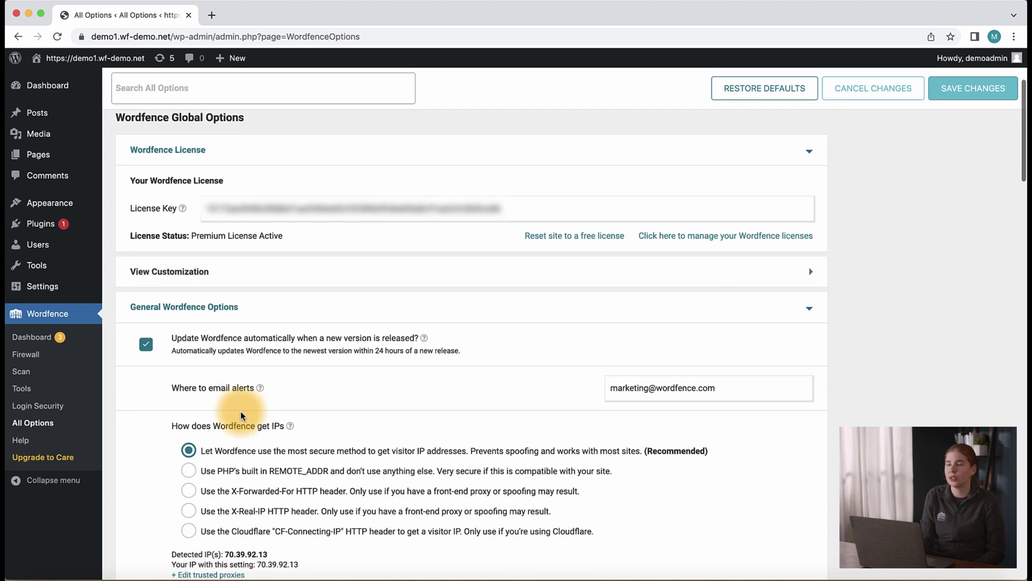
scroll(240, 411, "down", 1)
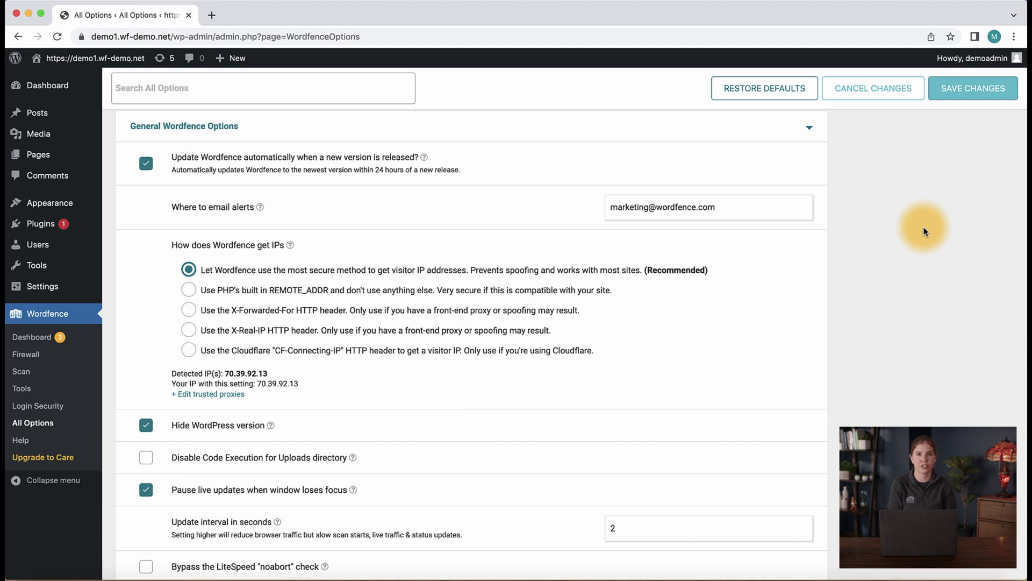
Expand Email Alert Preferences to review enabled alerts and the scan-result severity threshold
scroll(923, 227, "down", 3)
scroll(924, 227, "down", 4)
left_click(383, 279)
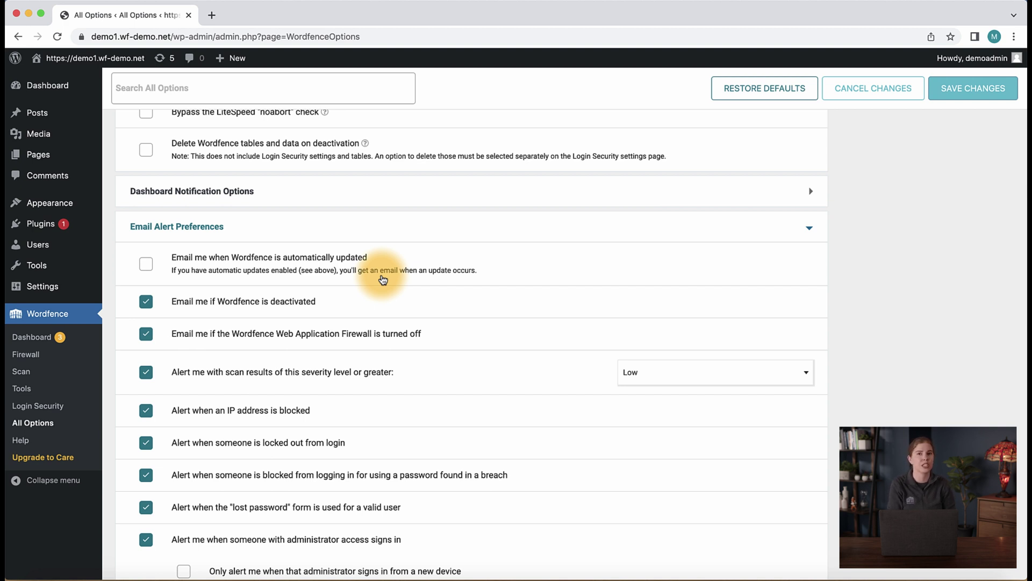
scroll(494, 289, "down", 1)
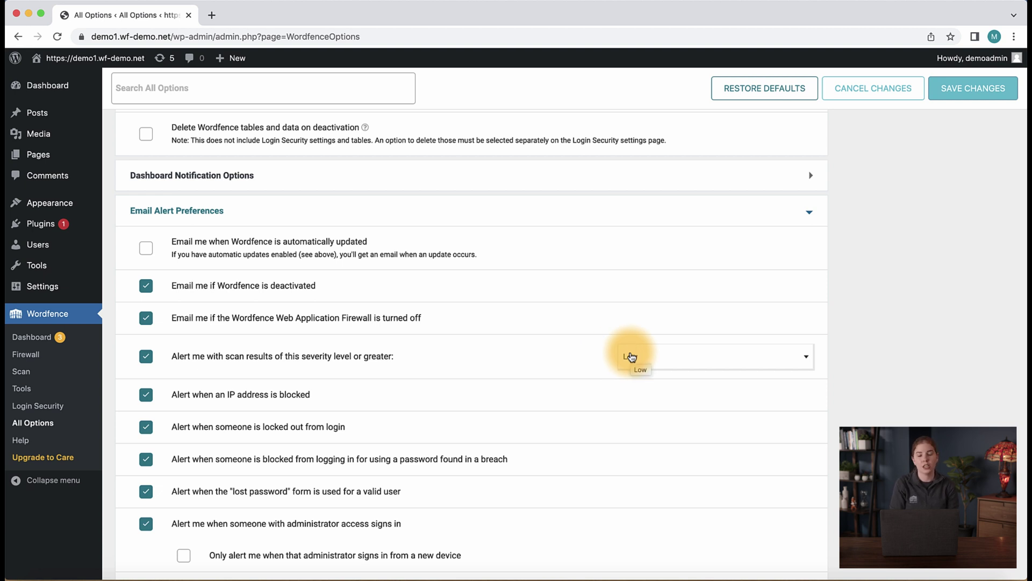
left_click(632, 357)
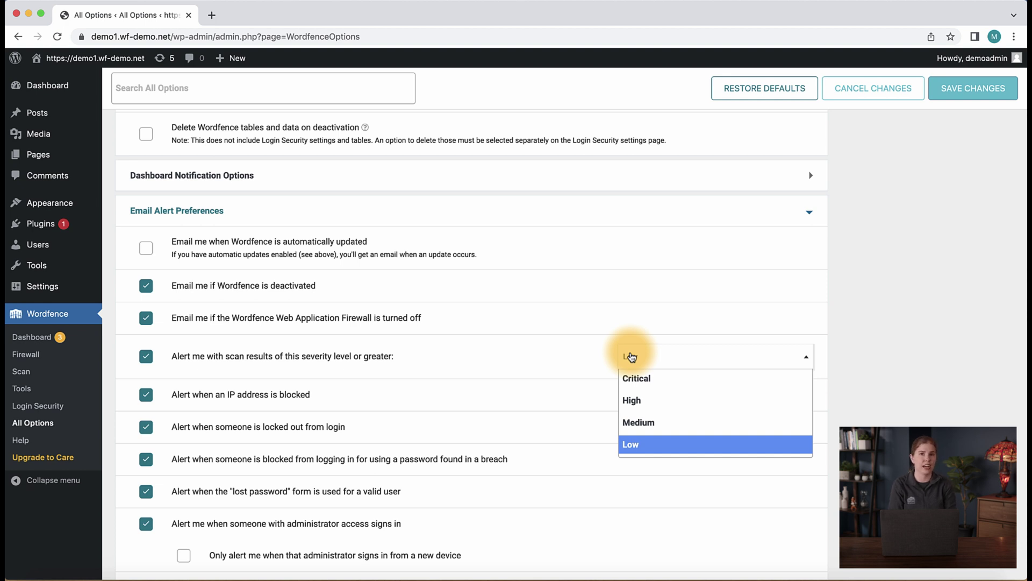
left_click(580, 366)
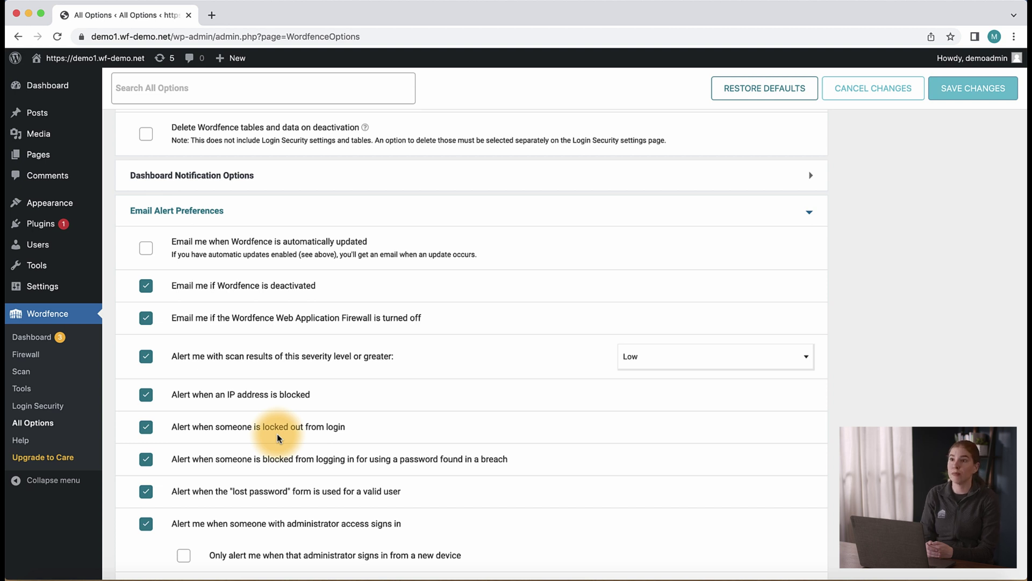
scroll(277, 434, "down", 1)
scroll(275, 435, "down", 3)
scroll(272, 377, "down", 2)
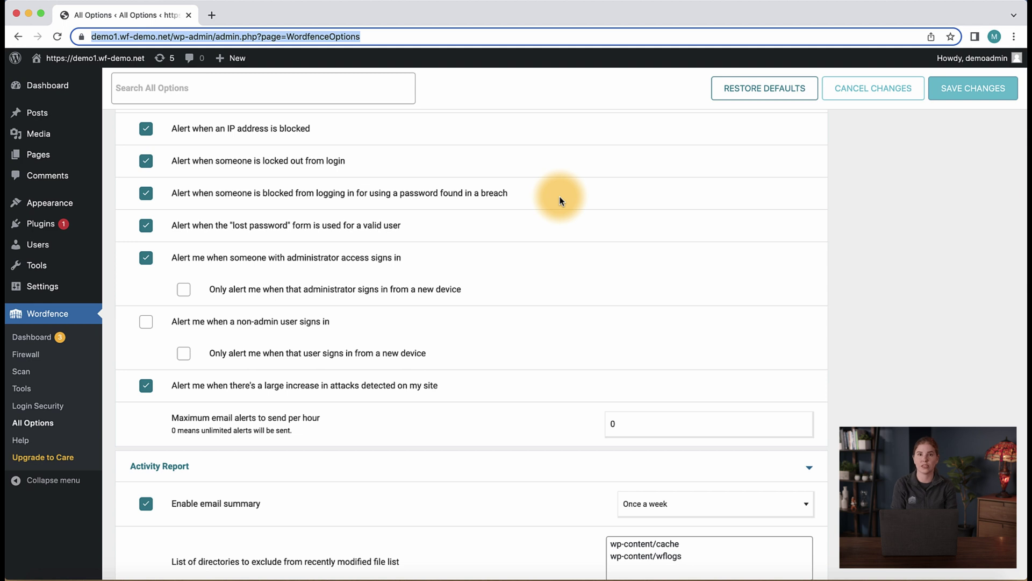
scroll(560, 201, "down", 2)
scroll(560, 201, "down", 5)
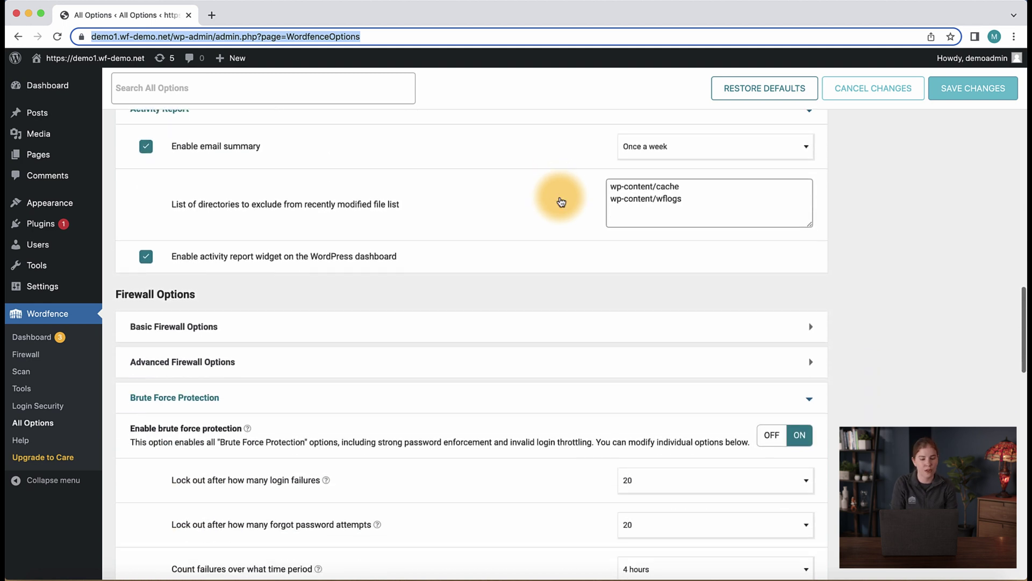
scroll(560, 201, "down", 3)
scroll(560, 202, "down", 1)
scroll(561, 201, "down", 2)
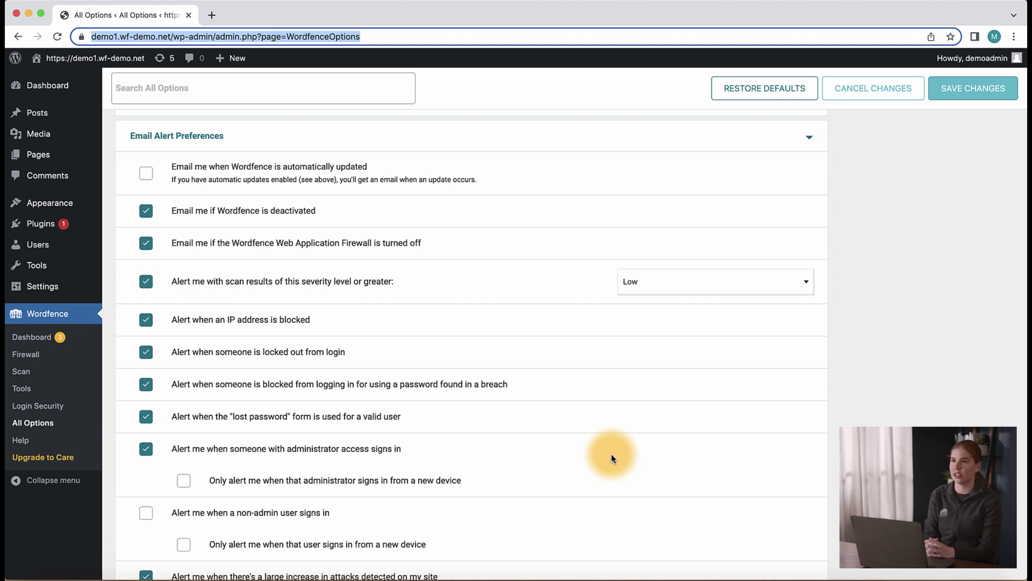
left_click(423, 418)
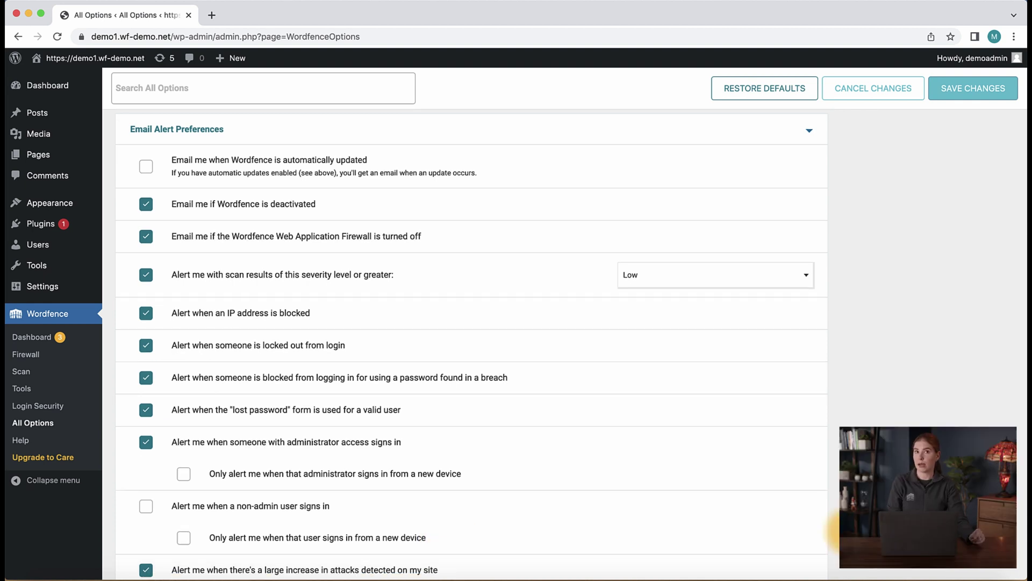
scroll(447, 547, "down", 1)
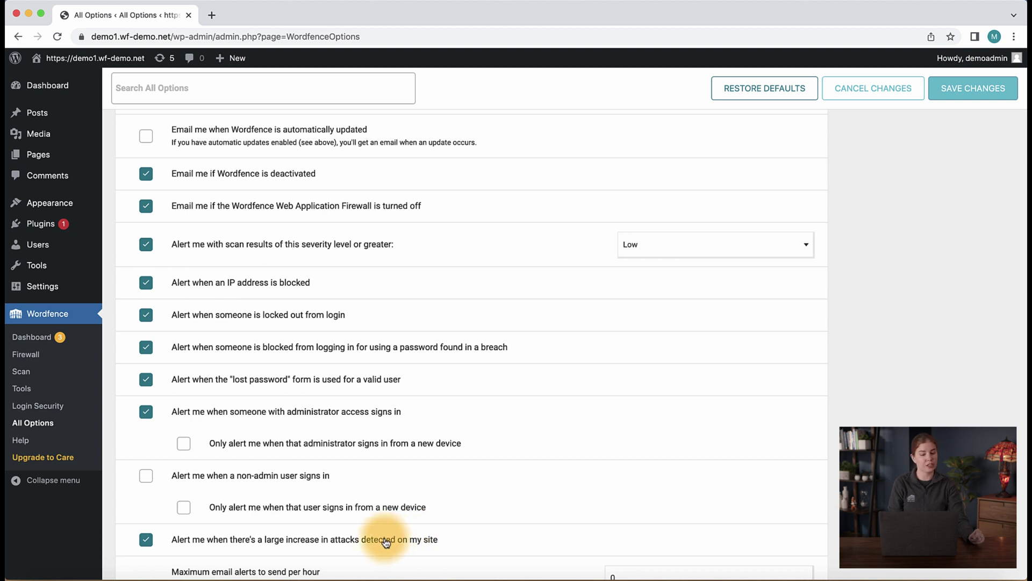
scroll(425, 545, "down", 1)
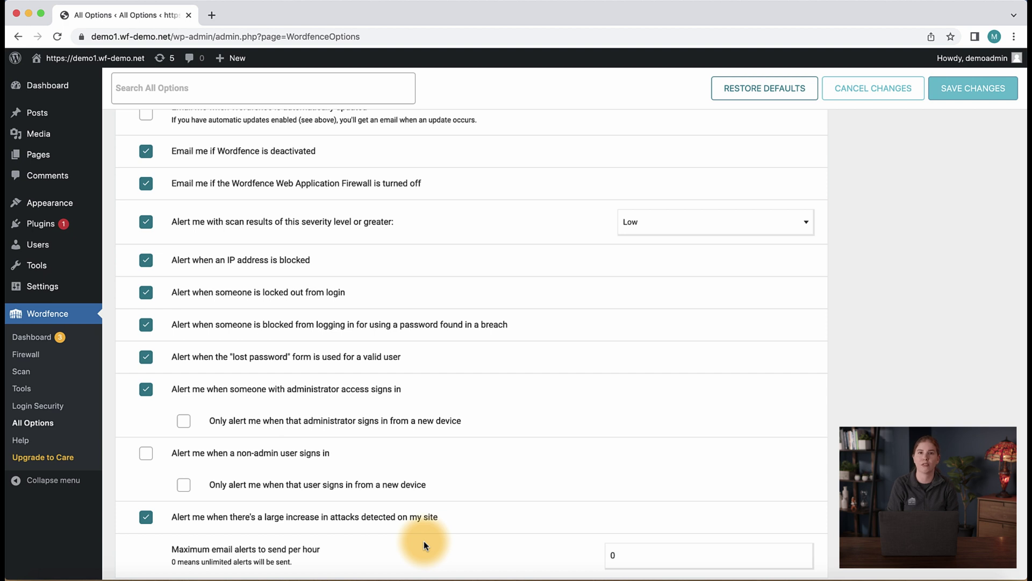
scroll(423, 541, "down", 1)
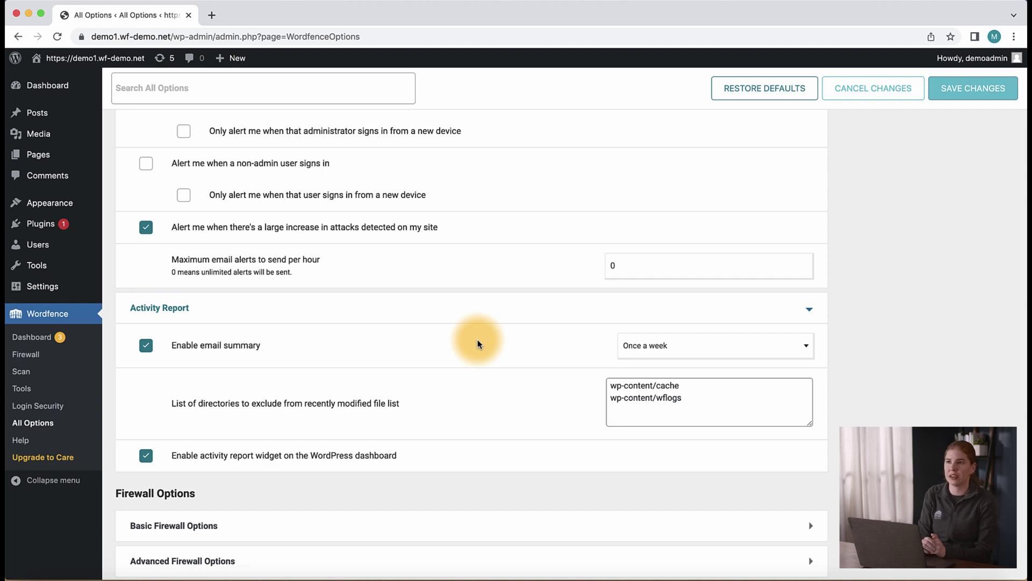
left_click(681, 343)
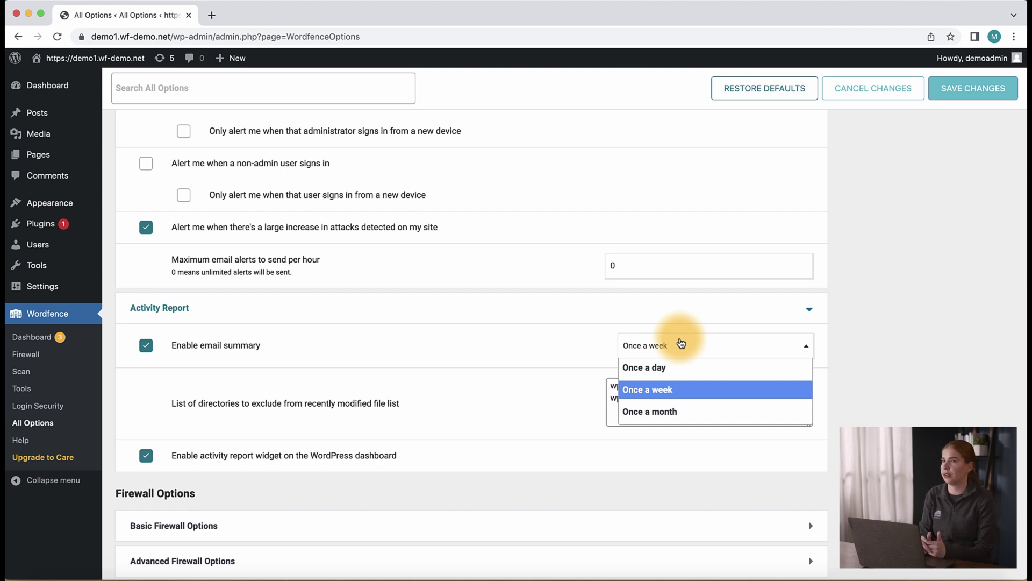
left_click(891, 342)
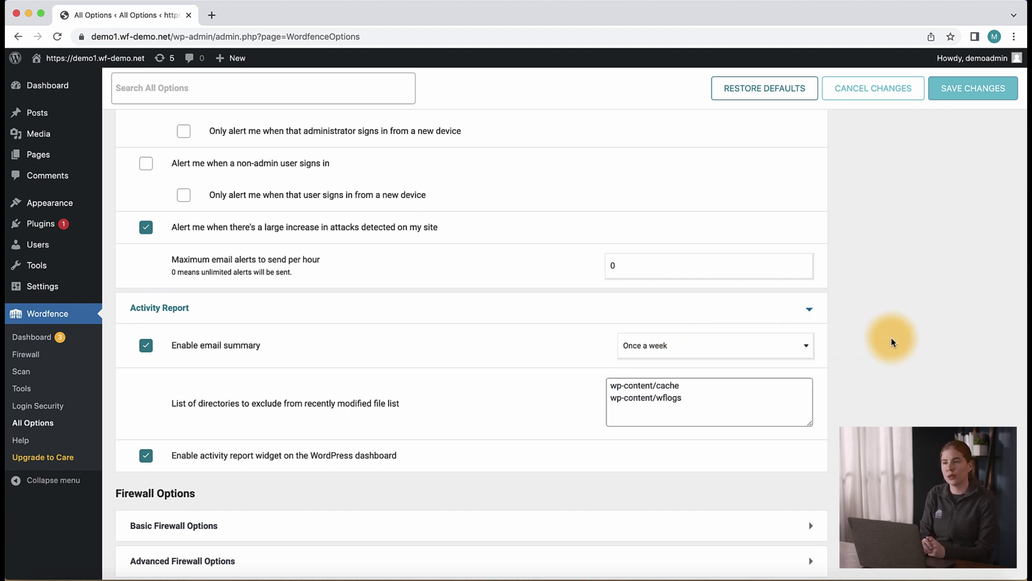